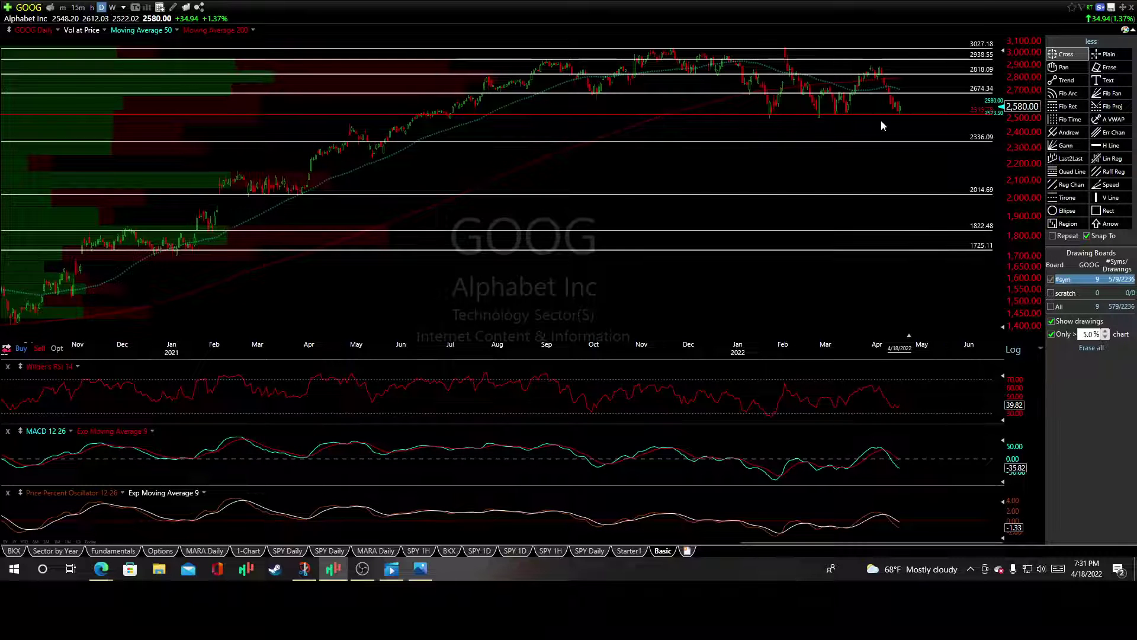
Check the latest bar's price data, then view GOOG on monthly candles, zoomed in.
mouse_move(880, 120)
left_mouse_down()
mouse_move(901, 126)
mouse_move(894, 135)
left_mouse_up()
left_click(123, 8)
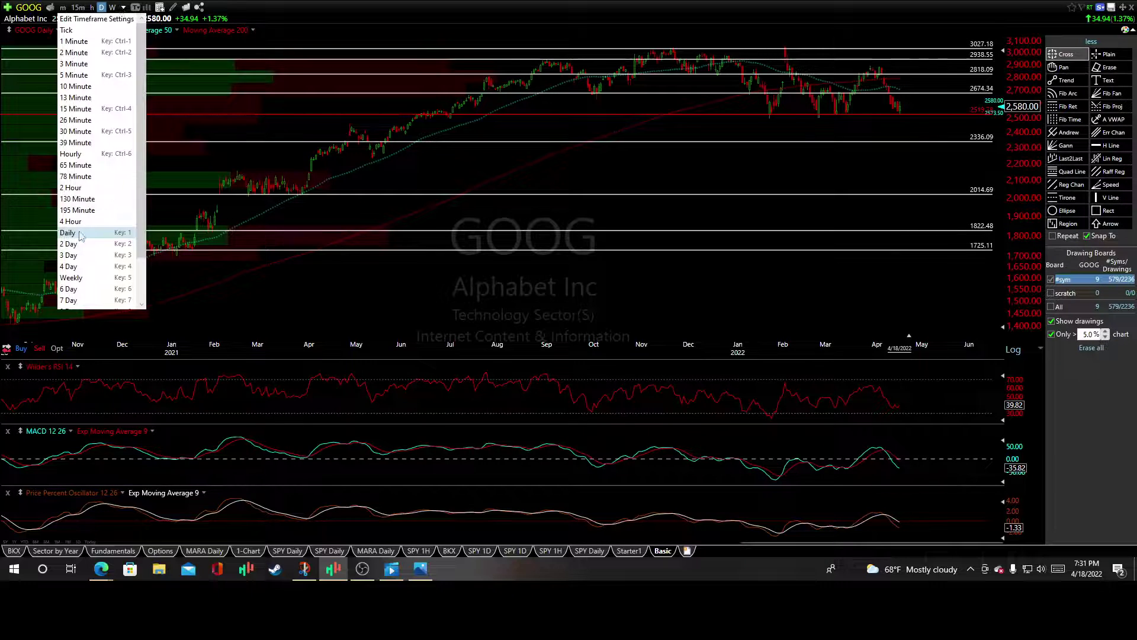
left_click(73, 281)
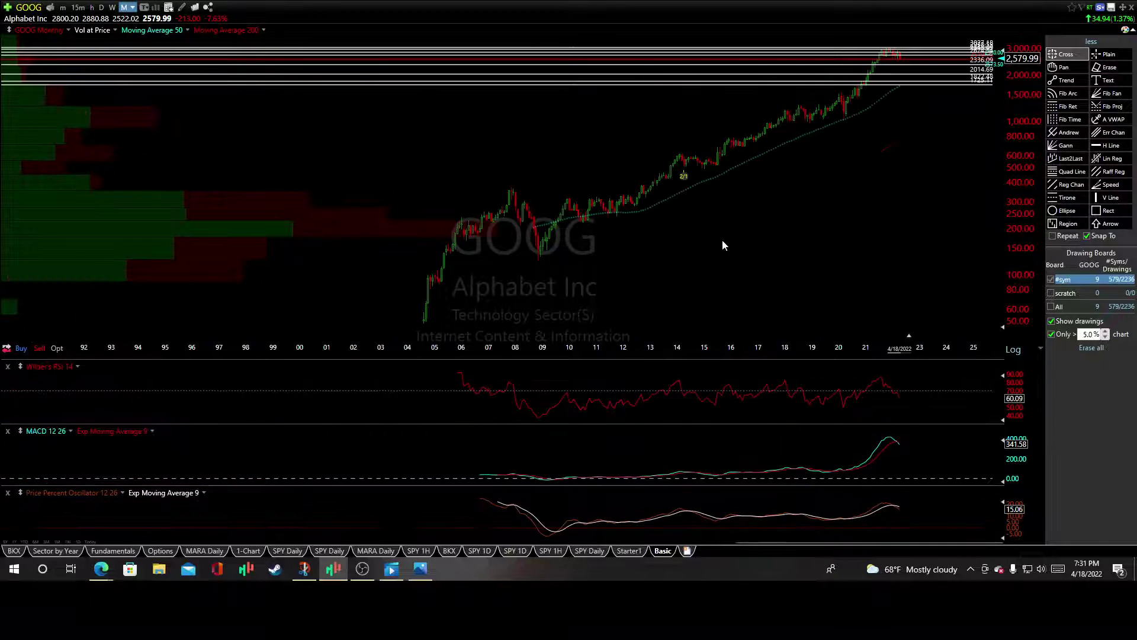
scroll(817, 208, "up", 5)
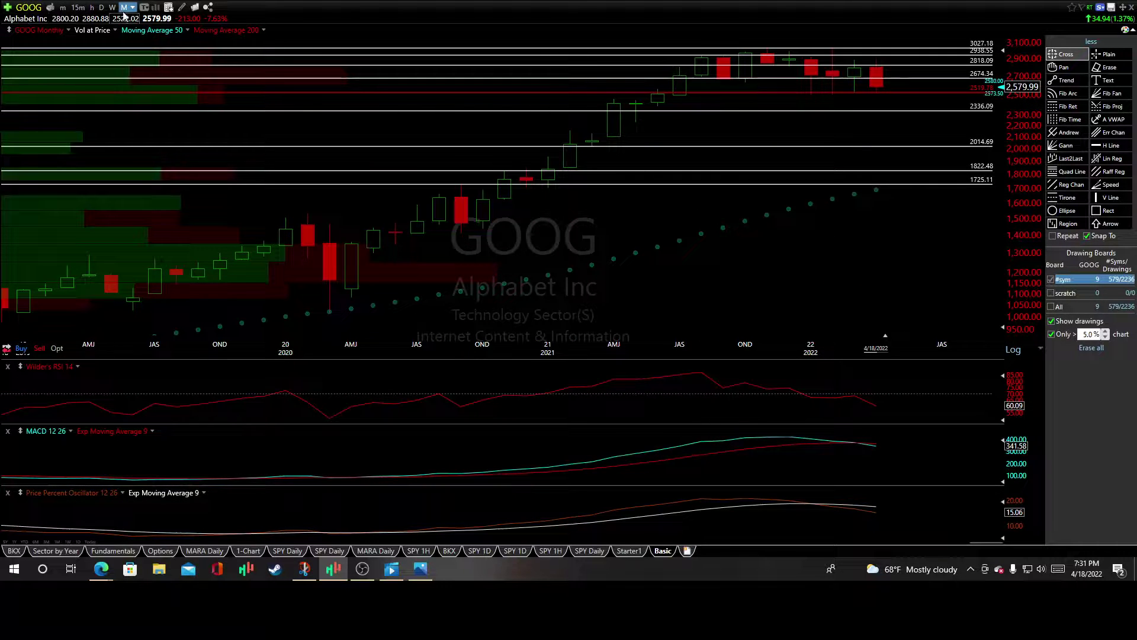
Switch GOOG to weekly candles and adjust the zoom.
left_click(112, 7)
scroll(761, 200, "down", 3)
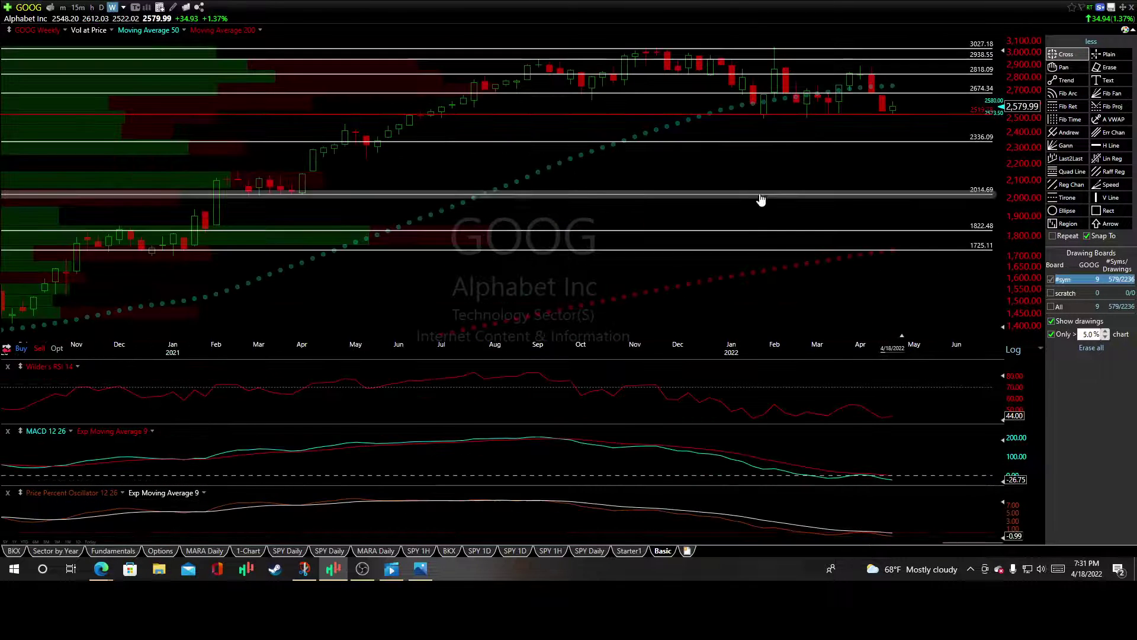
scroll(879, 246, "up", 2)
left_click(1108, 211)
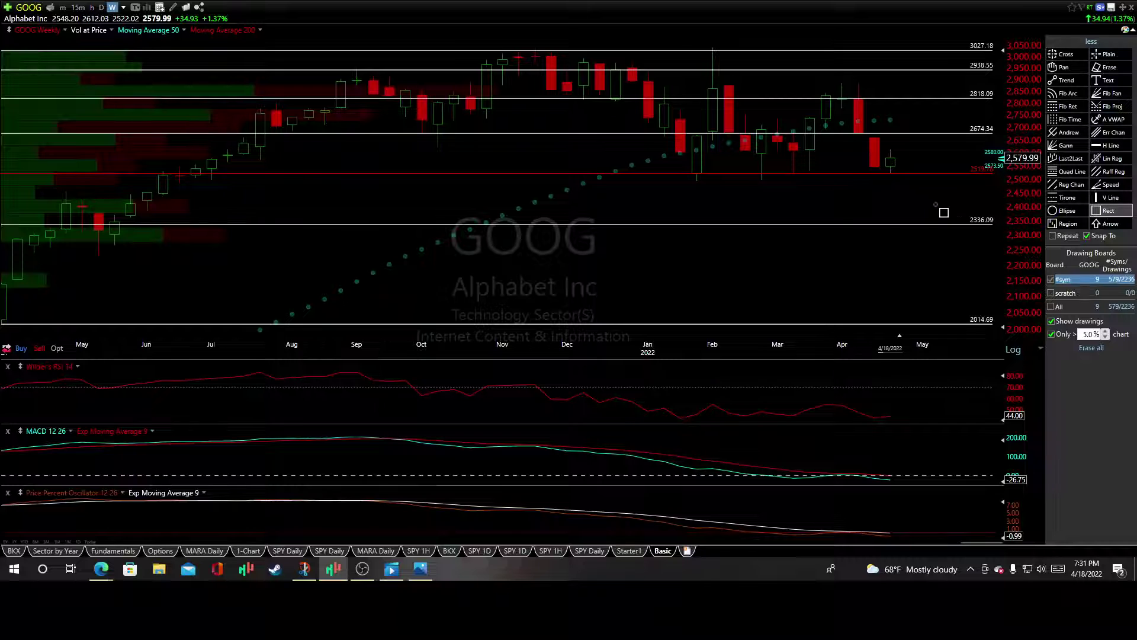
mouse_move(811, 161)
left_mouse_down()
mouse_move(858, 84)
mouse_move(889, 84)
left_mouse_up()
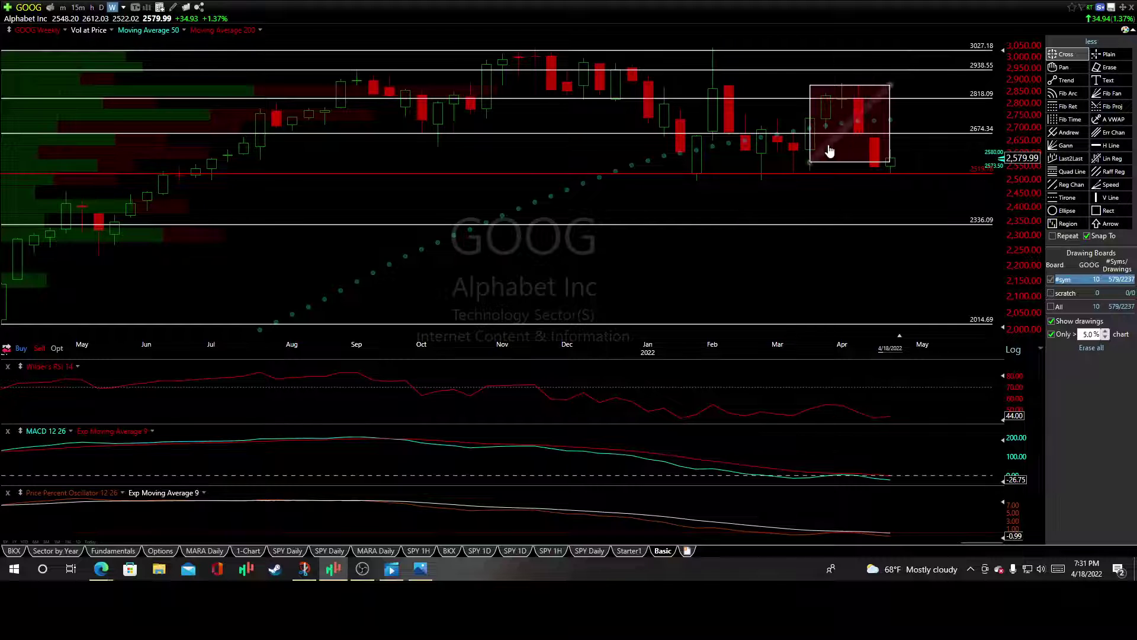
left_click_drag(813, 167, 794, 172)
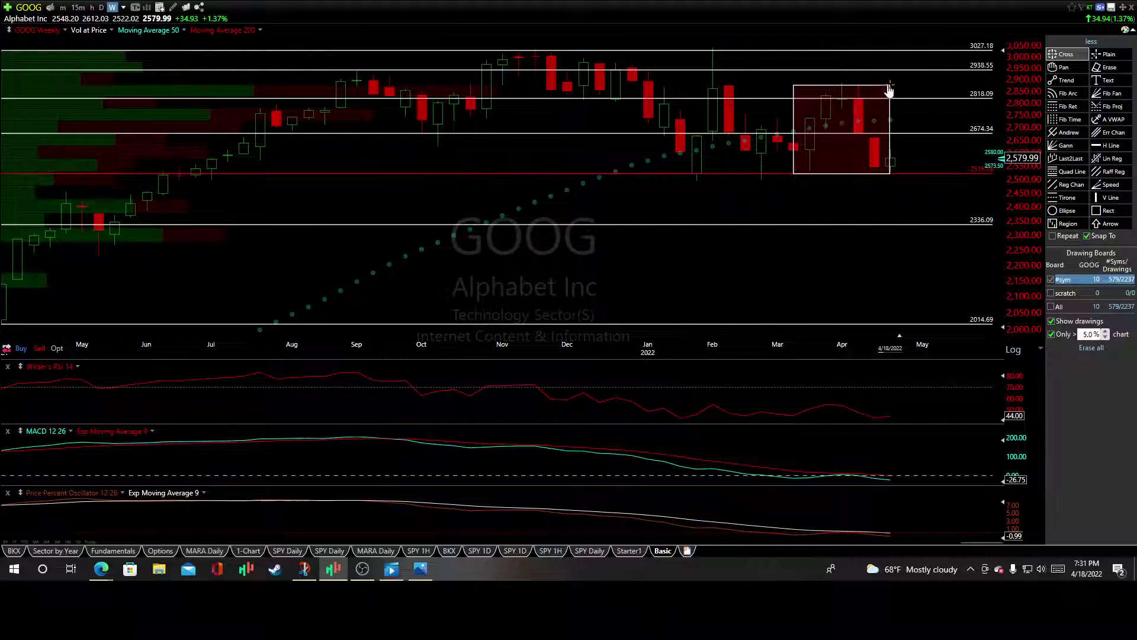
left_click_drag(889, 86, 914, 87)
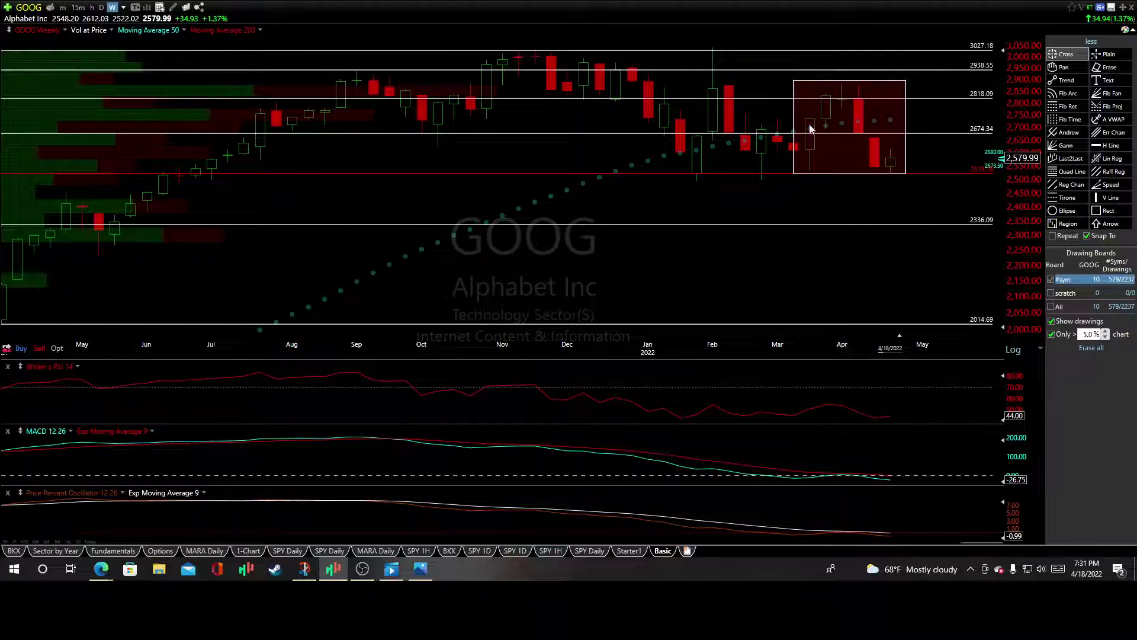
right_click(855, 127)
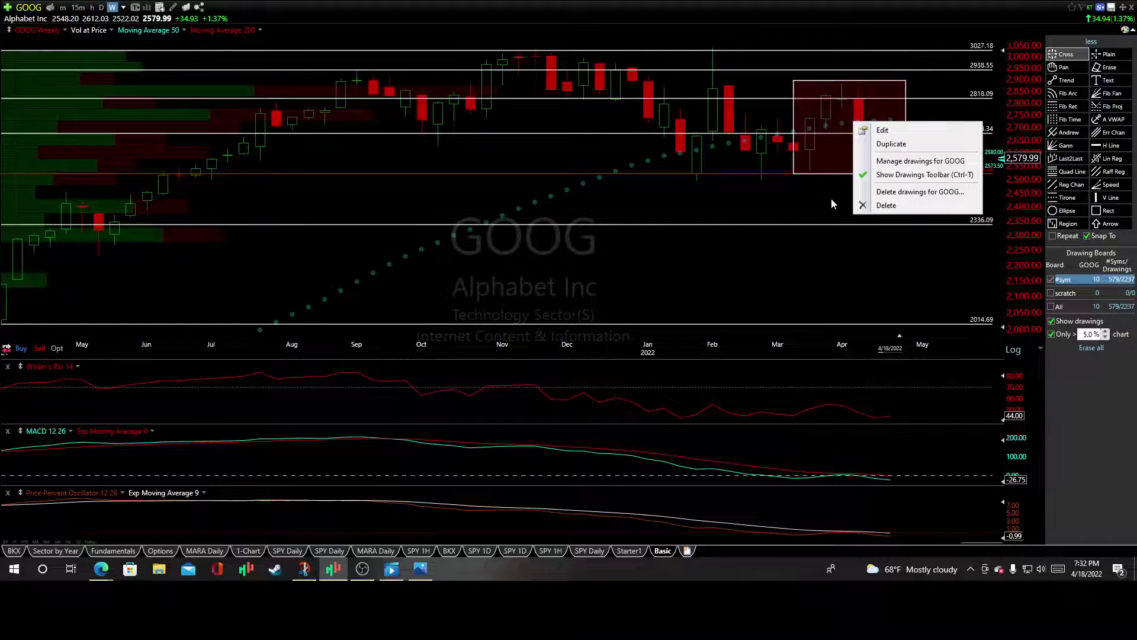
left_click(901, 205)
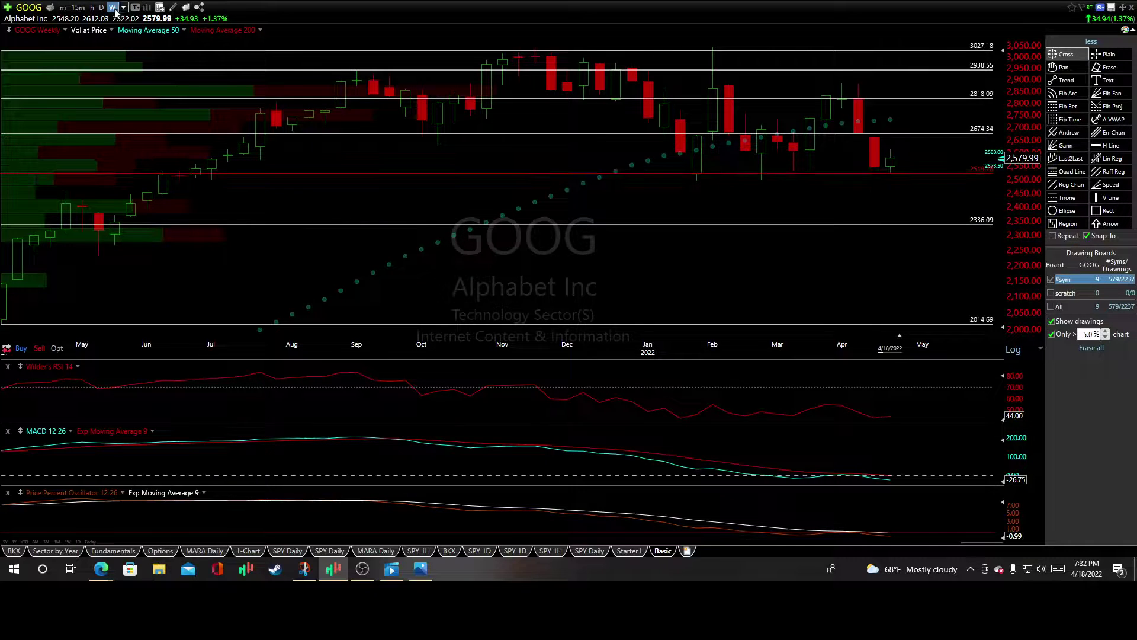
Show GOOG daily candles from about Jan 2021 to Jun 2022 and measure the latest upward move.
left_click(102, 8)
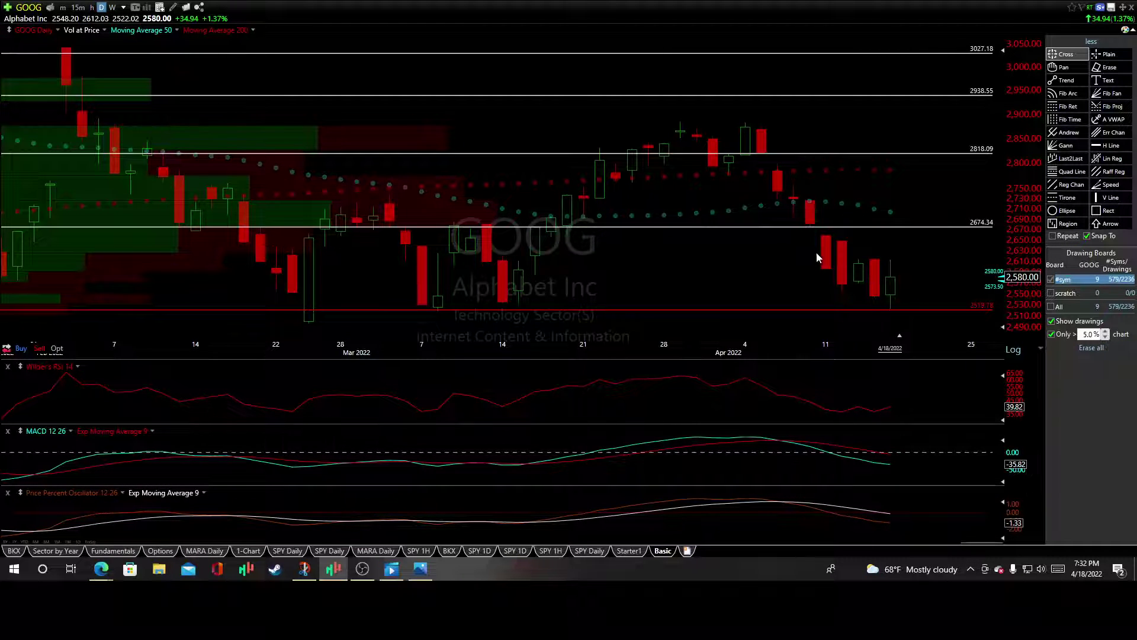
scroll(860, 236, "down", 4)
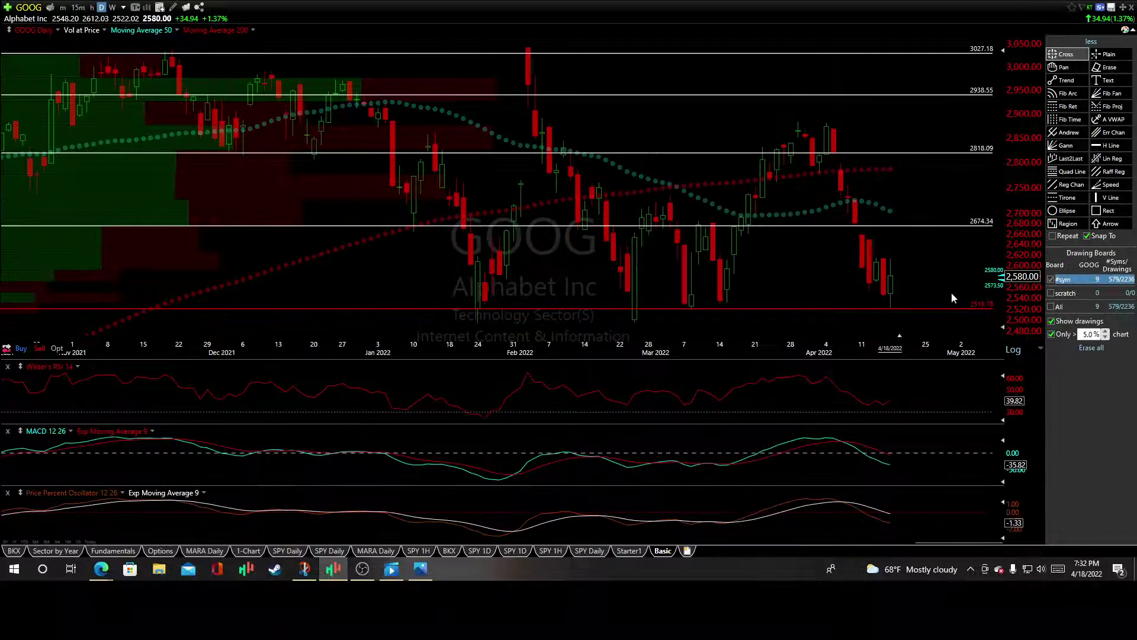
scroll(951, 293, "down", 3)
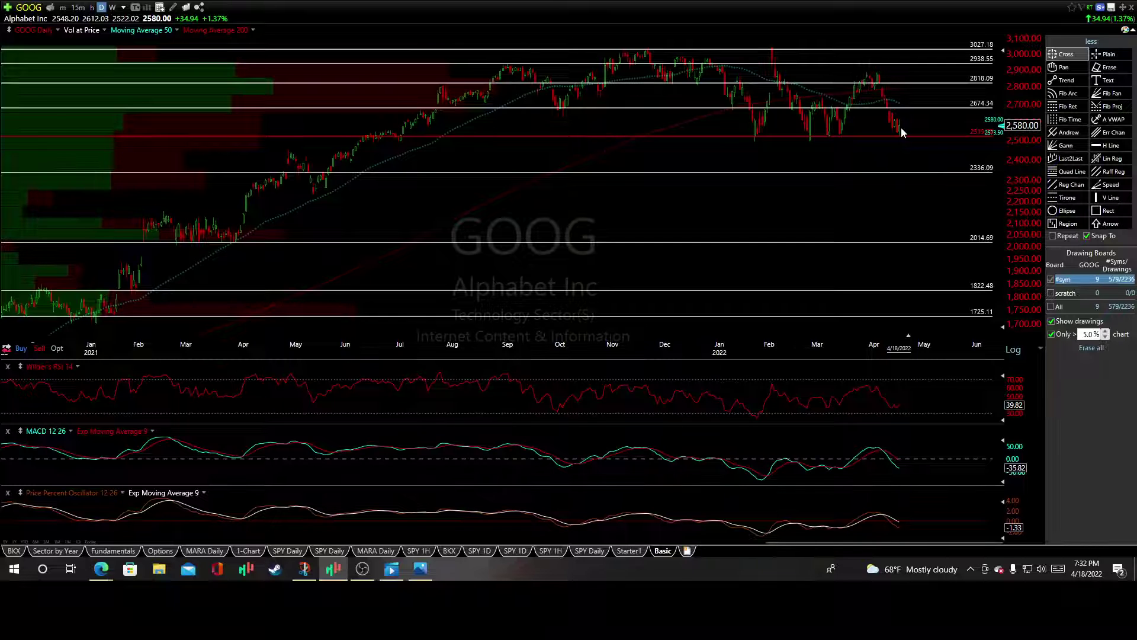
left_click_drag(901, 127, 922, 108)
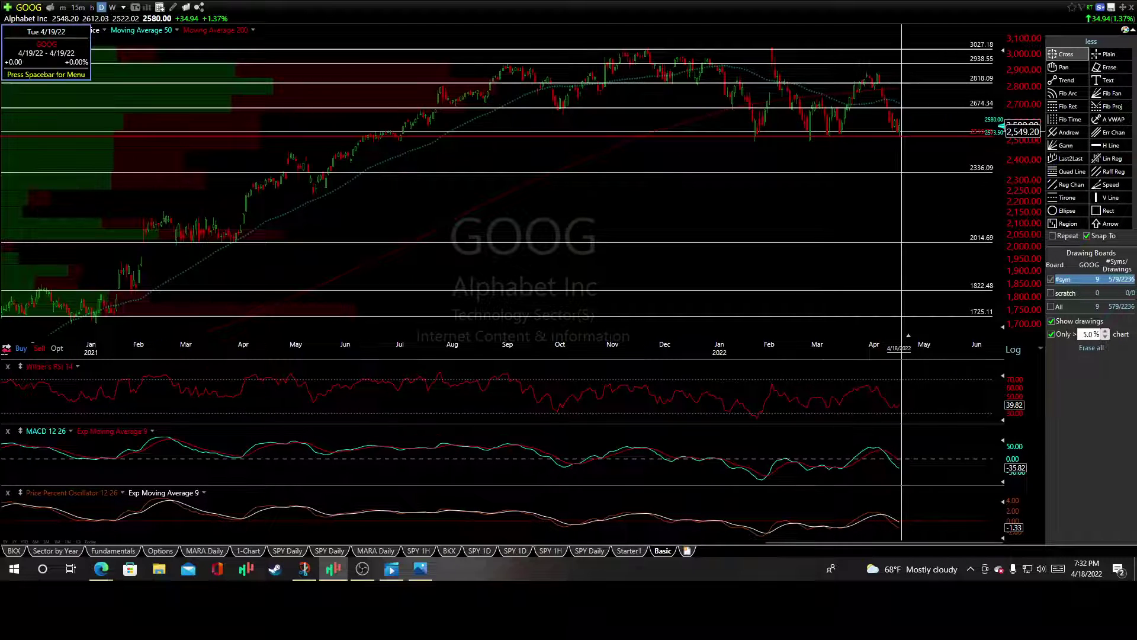
left_click_drag(902, 132, 927, 92)
left_click_drag(904, 131, 917, 108)
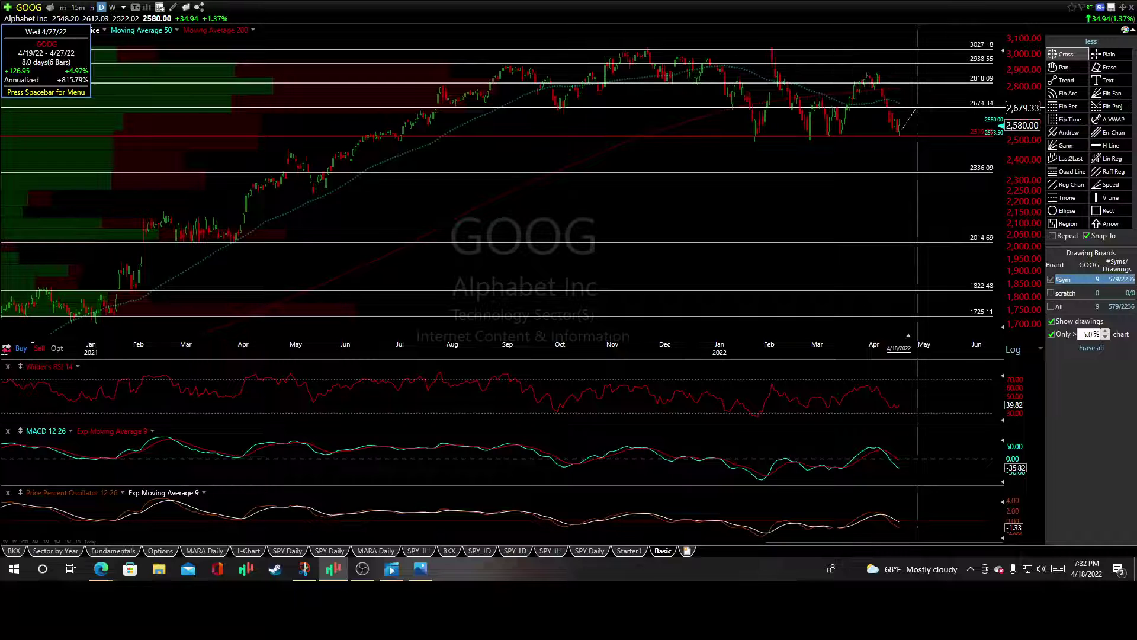
left_click_drag(917, 108, 942, 84)
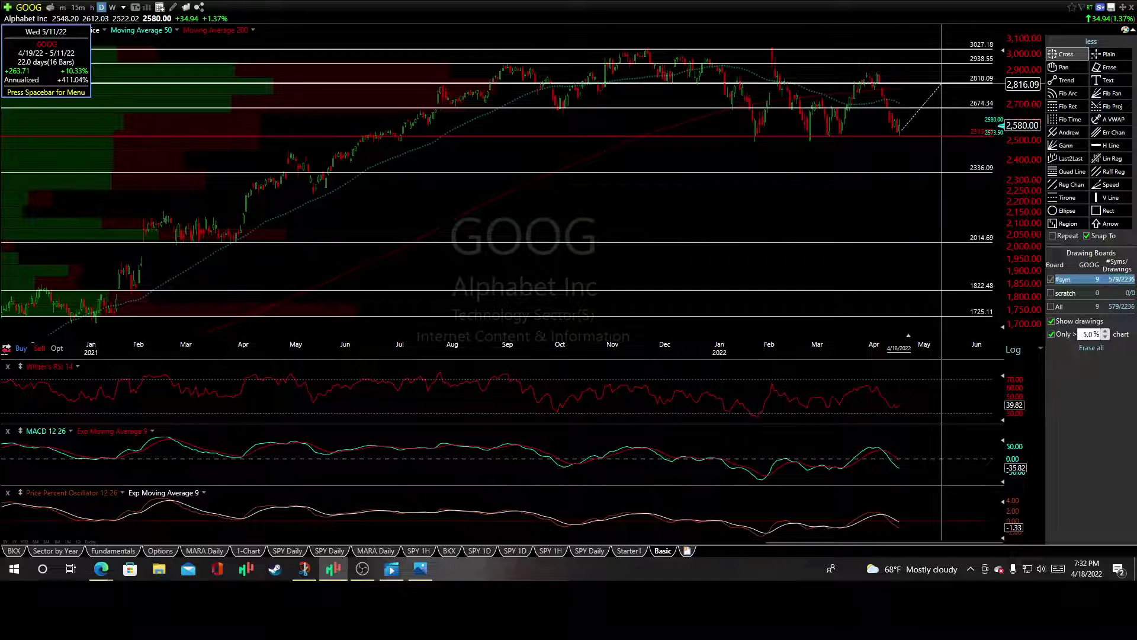
left_click_drag(942, 84, 957, 64)
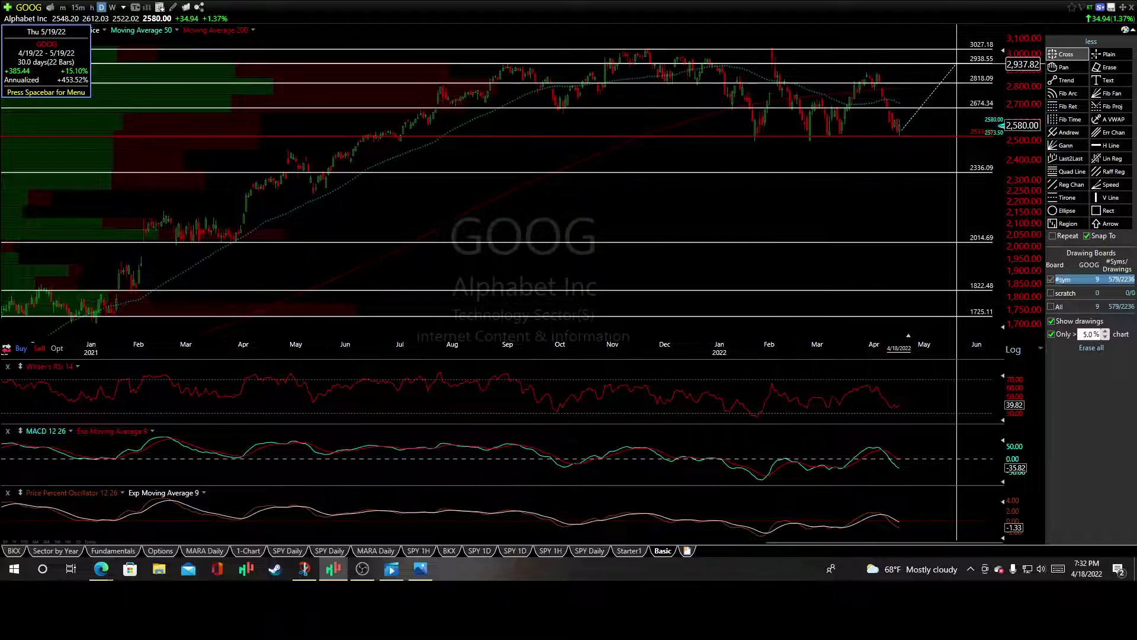
left_click_drag(956, 63, 962, 50)
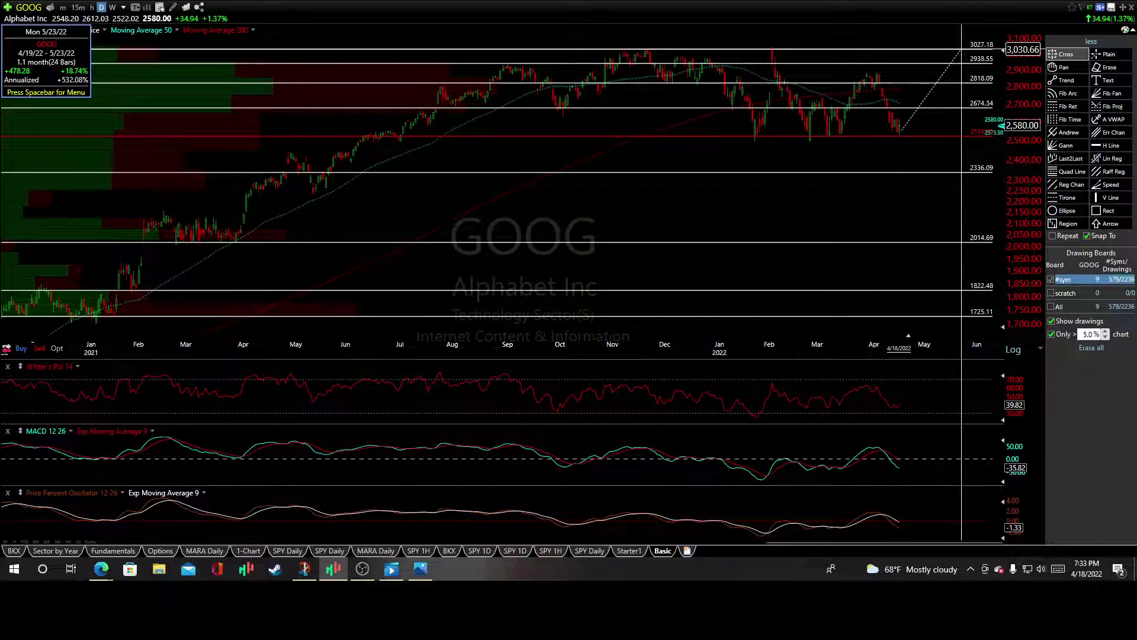
left_click_drag(962, 50, 962, 51)
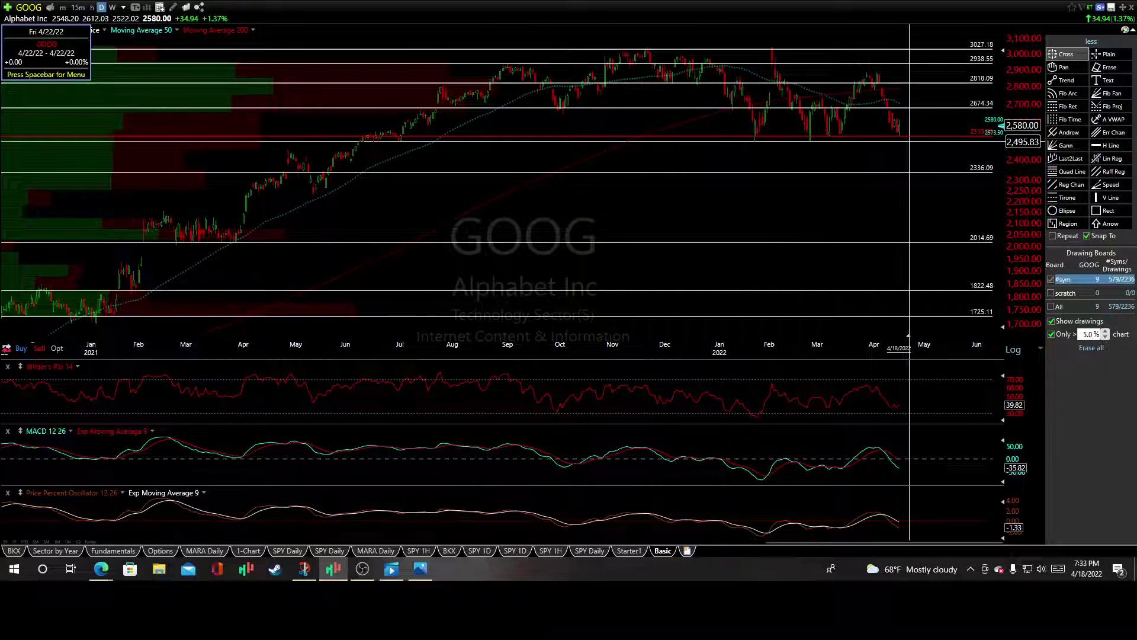
left_click_drag(909, 141, 954, 172)
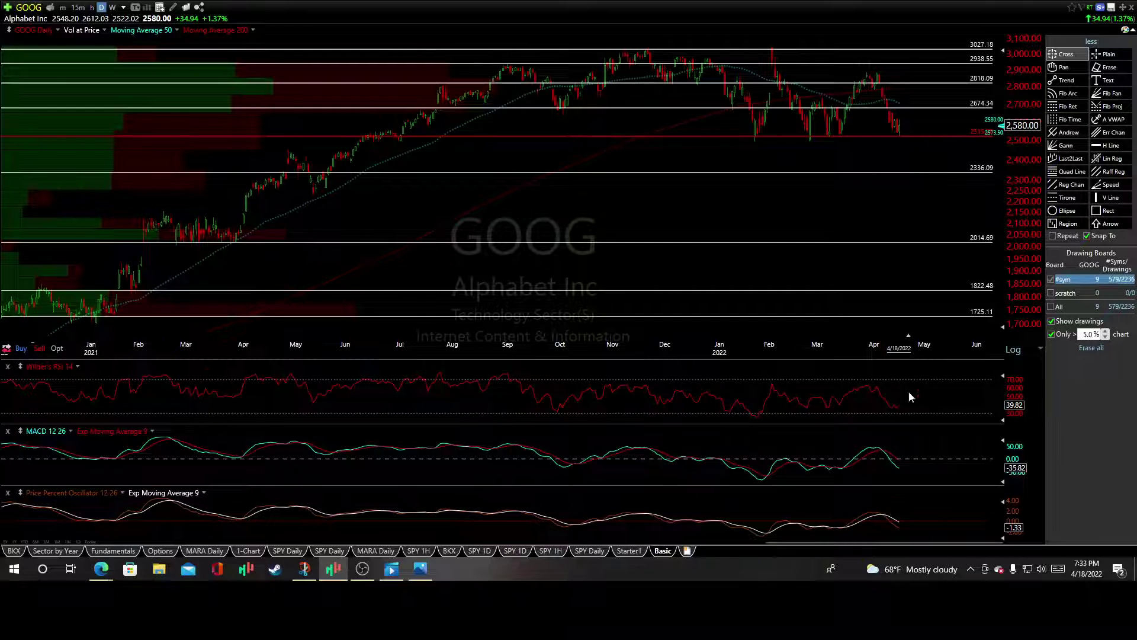
left_click_drag(440, 374, 661, 382)
left_click_drag(748, 380, 990, 385)
scroll(620, 282, "down", 1)
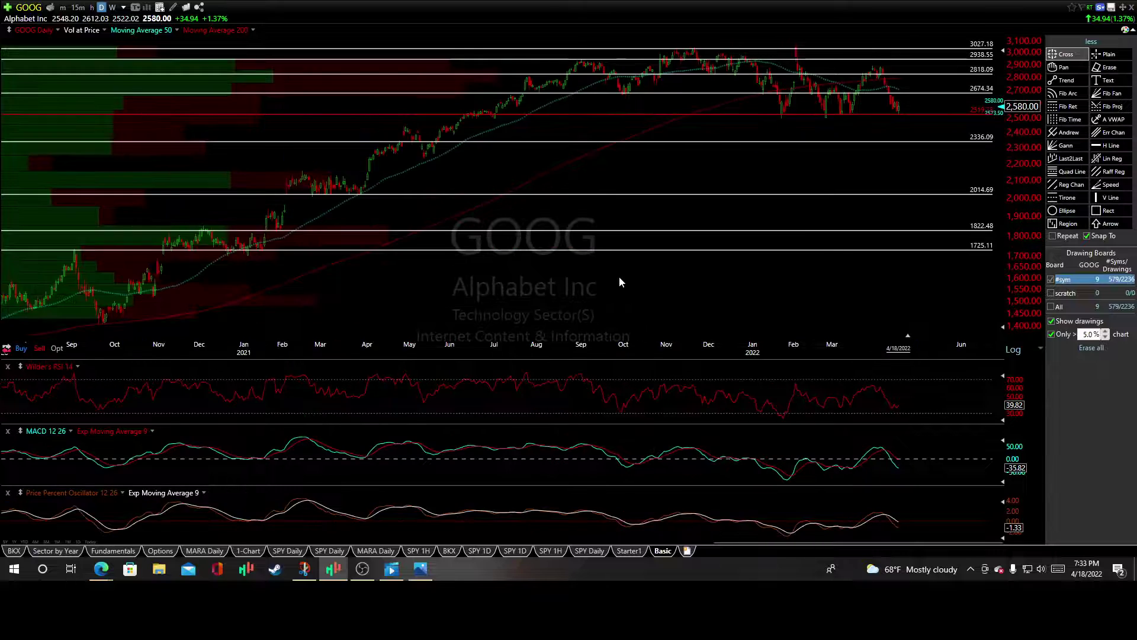
scroll(620, 282, "down", 1)
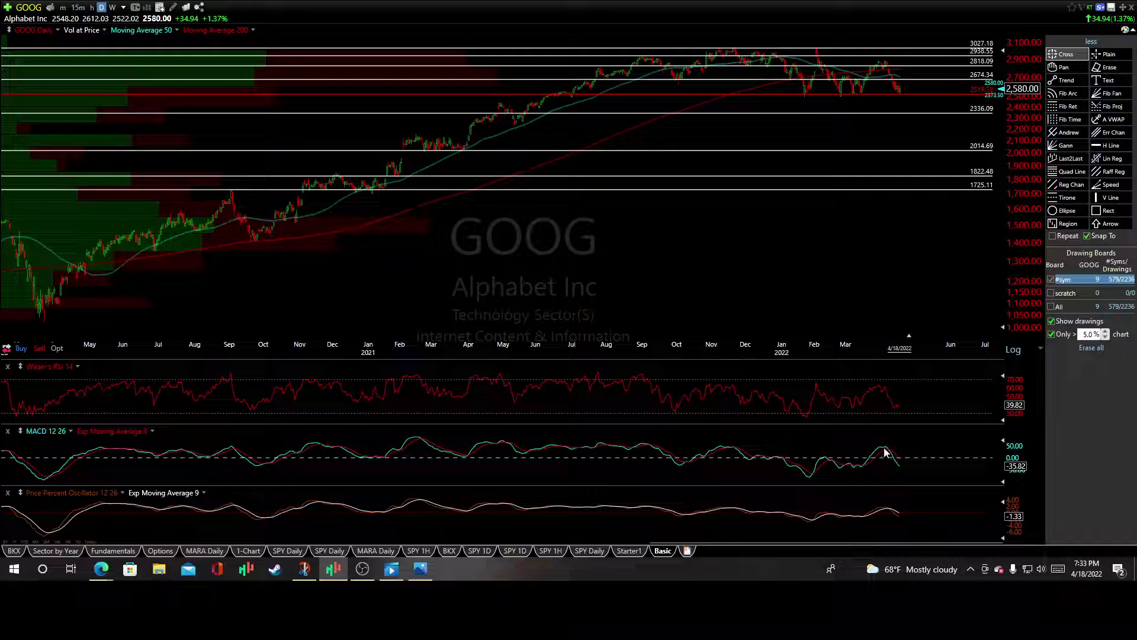
mouse_move(901, 89)
left_mouse_down()
mouse_move(919, 113)
mouse_move(933, 80)
mouse_move(901, 76)
left_mouse_up()
scroll(924, 170, "up", 3)
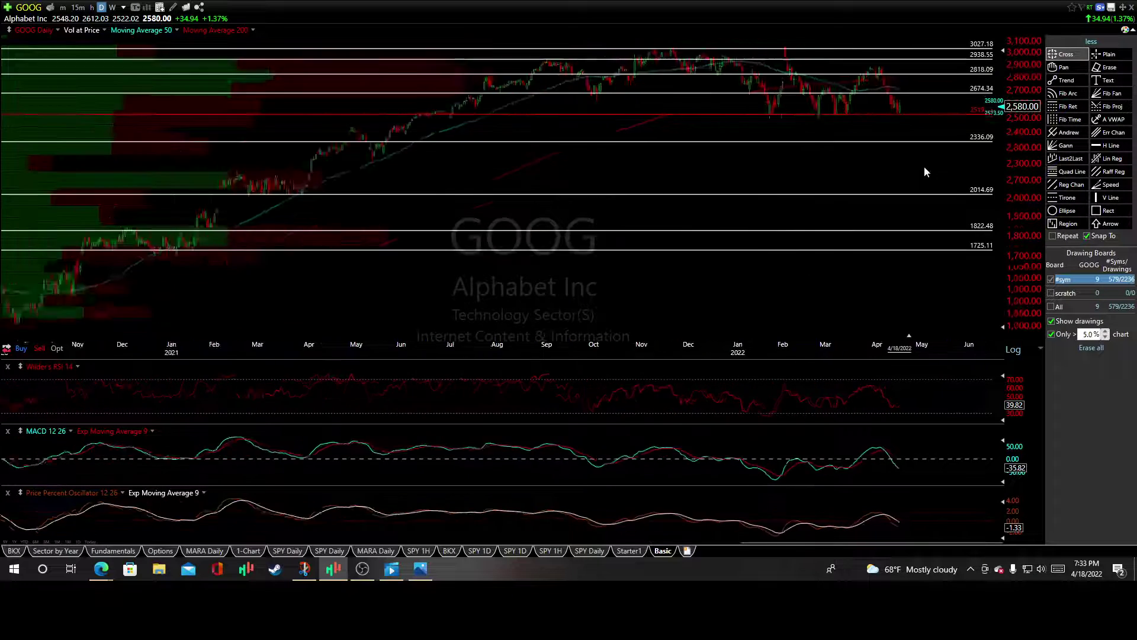
scroll(972, 161, "down", 2)
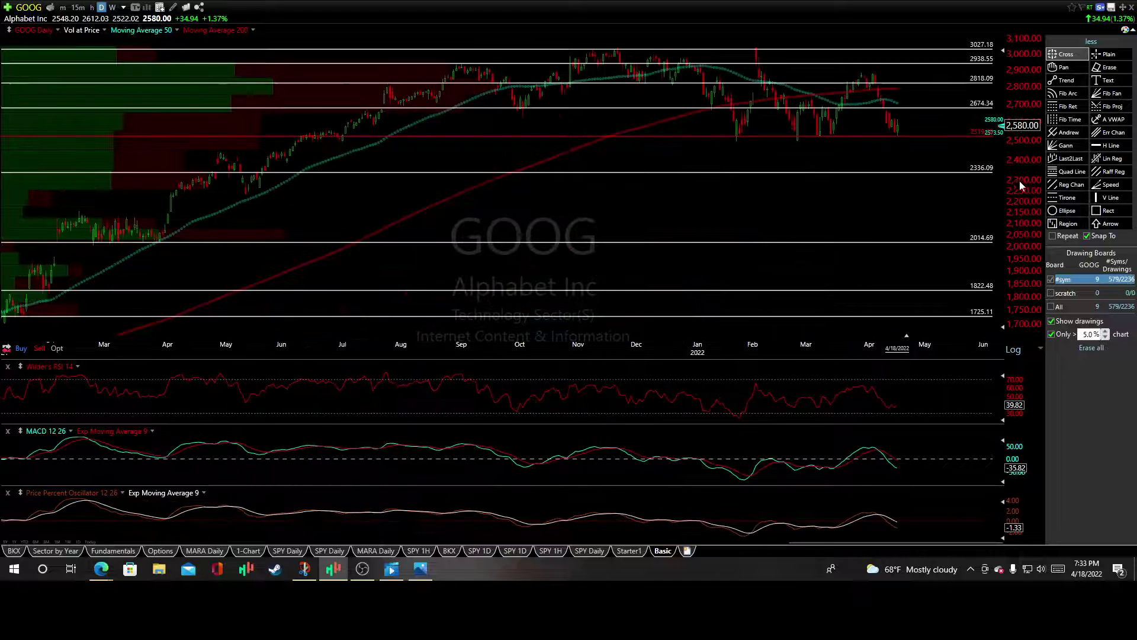
mouse_move(900, 132)
left_mouse_down()
mouse_move(909, 114)
mouse_move(909, 127)
left_mouse_up()
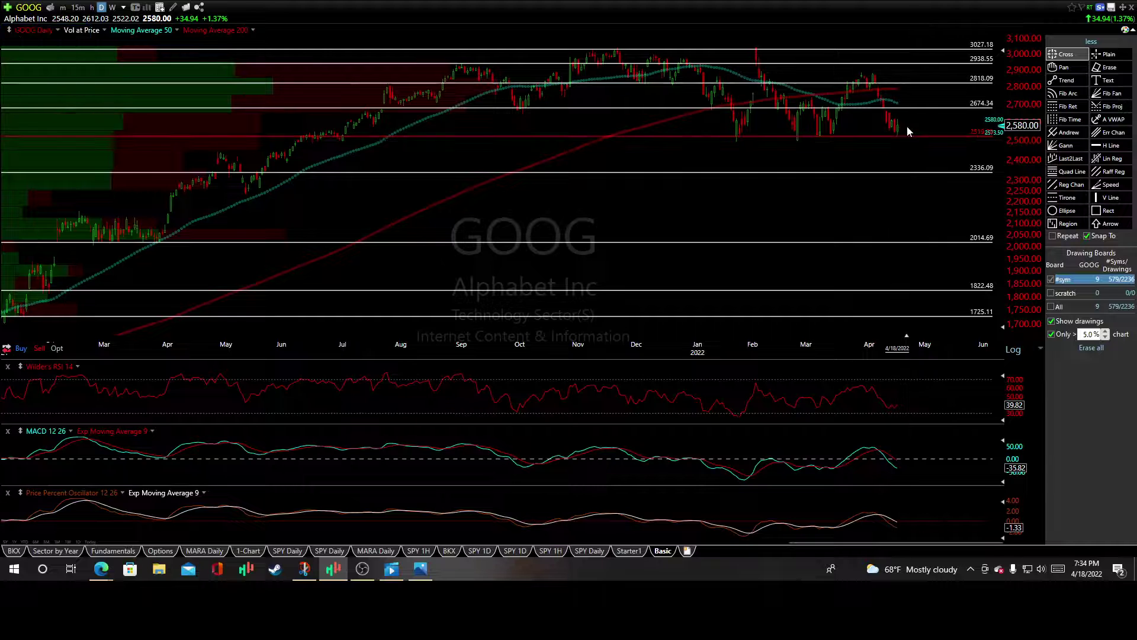
scroll(908, 126, "down", 3)
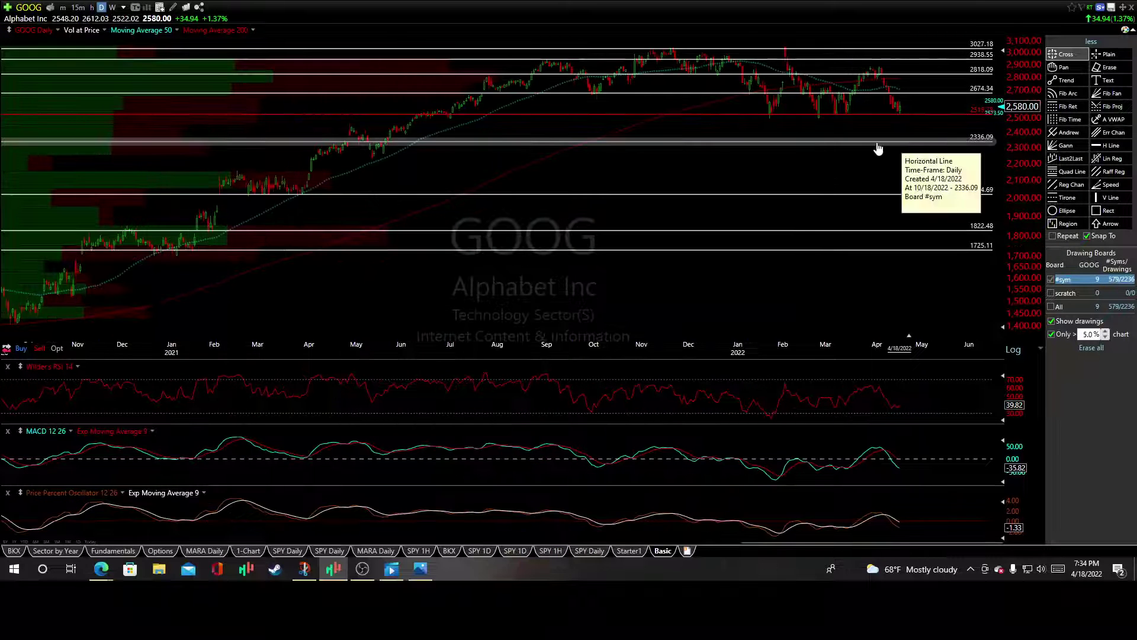